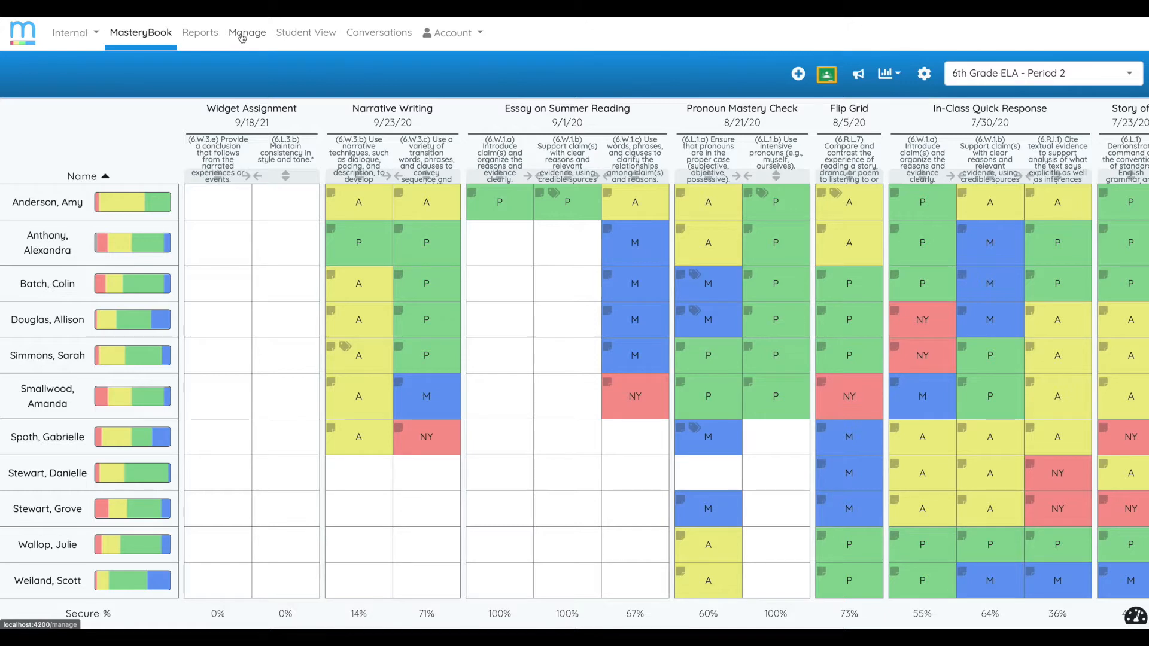
- Open the school's standards management and expand the schoolwide course-specific learning targets down to 6th Grade - Math
click(242, 38)
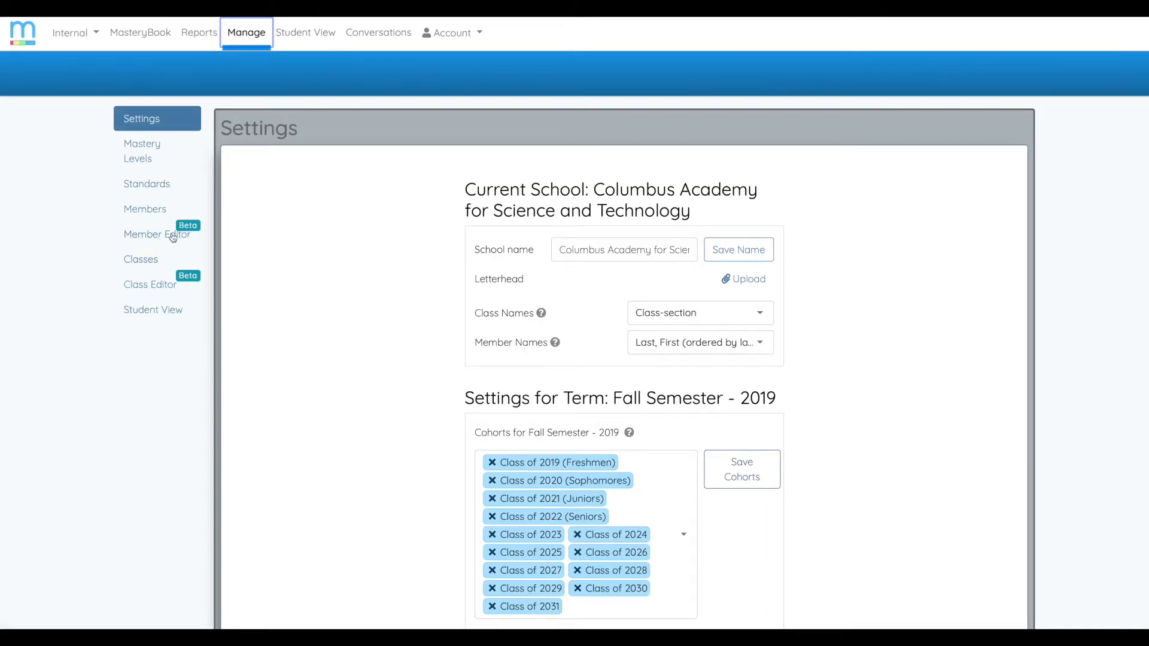
click(149, 191)
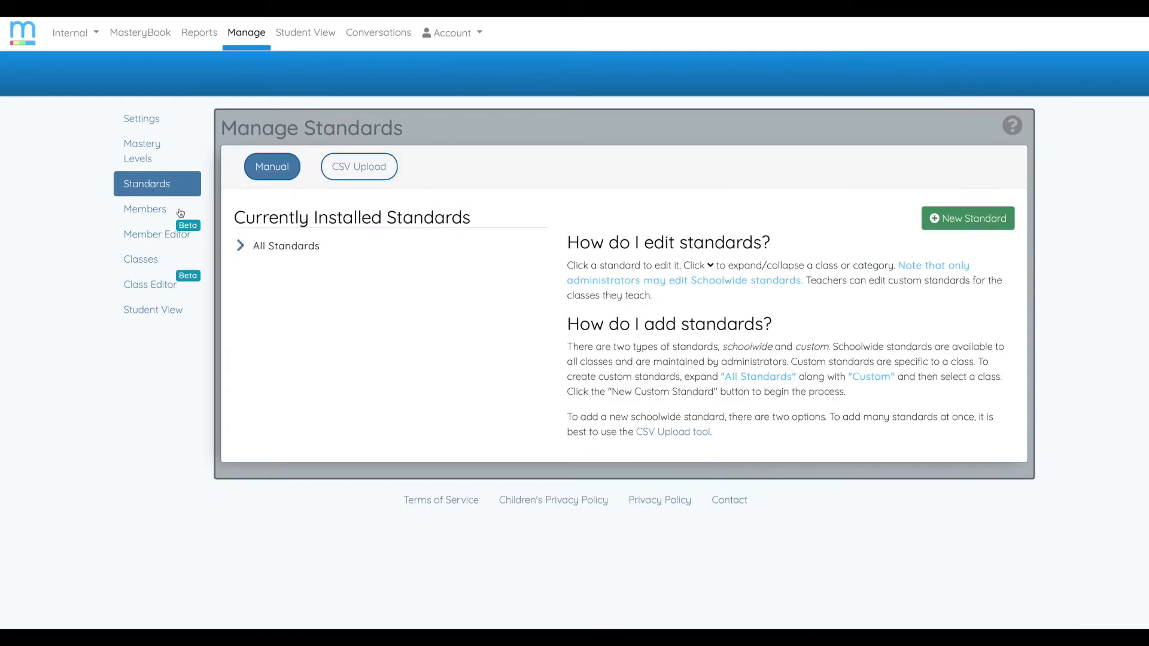
click(240, 248)
click(250, 266)
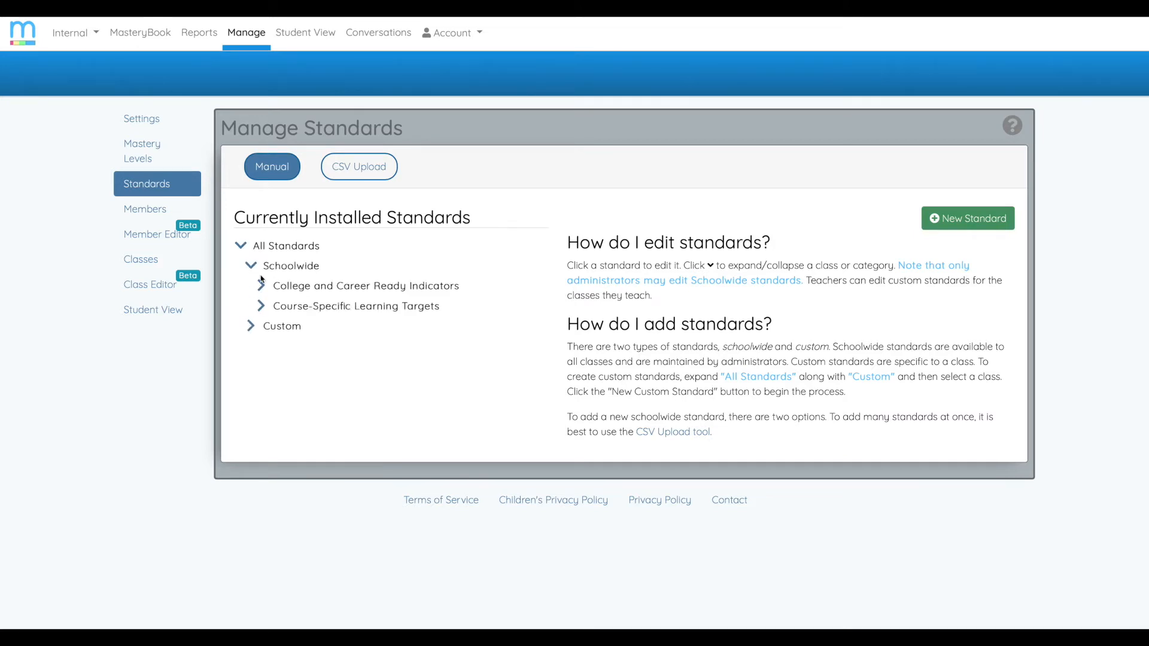
click(266, 310)
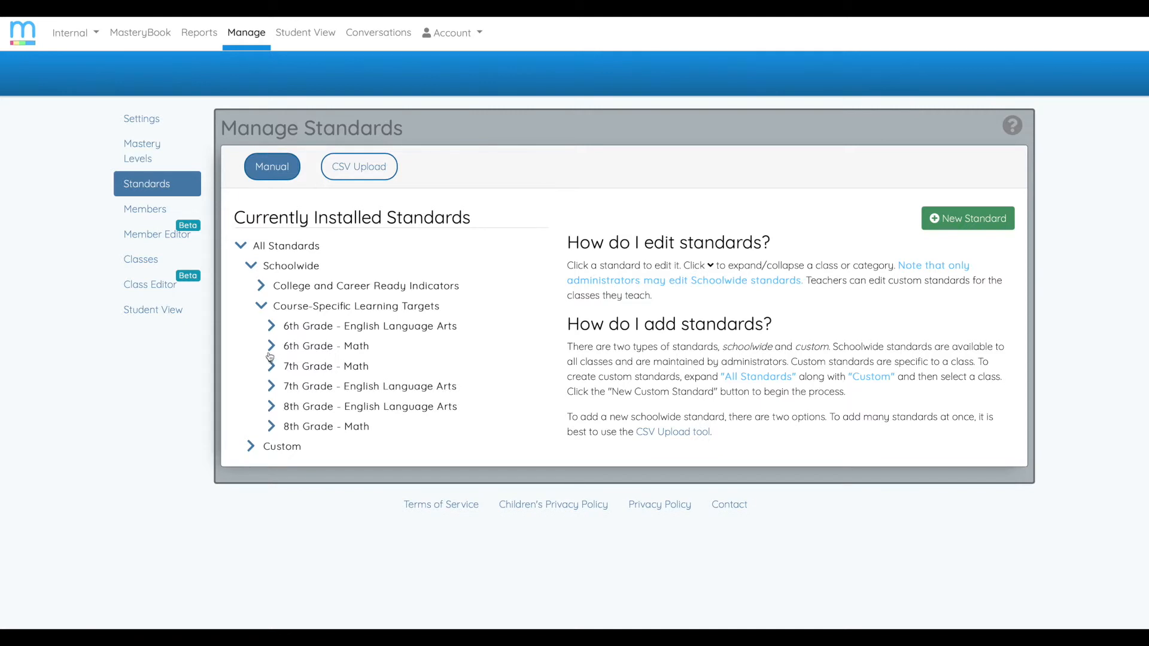
click(271, 349)
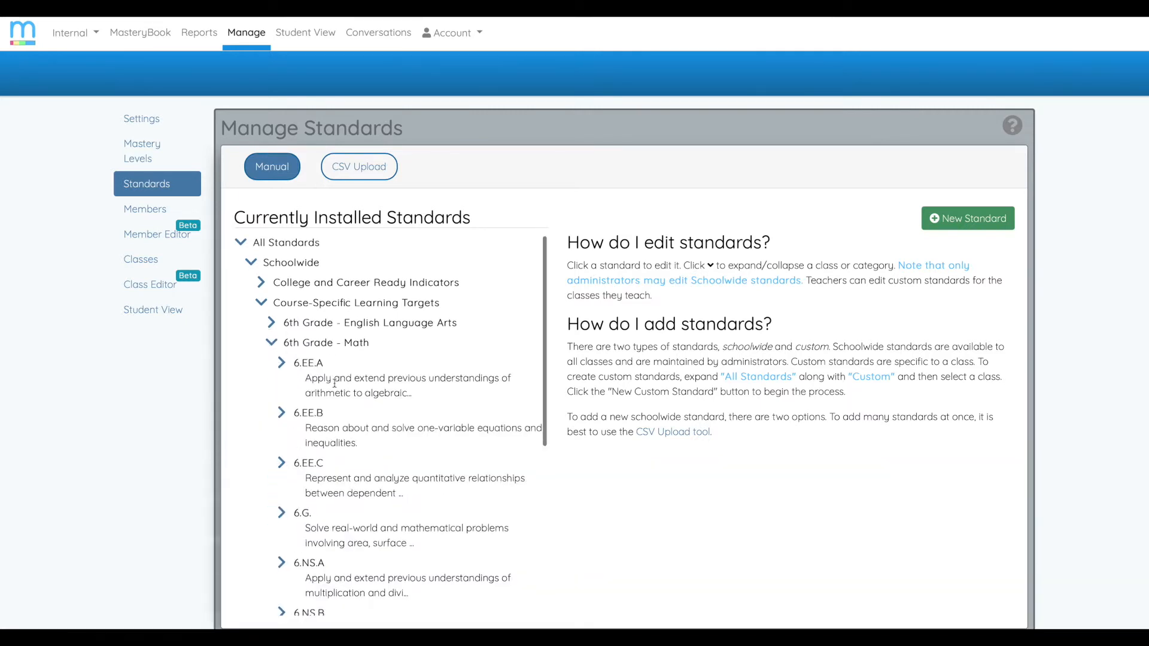
- Expand standard 6.G. under 6th Grade - Math and open its child standard 6.G.1
scroll(323, 438, down, 1)
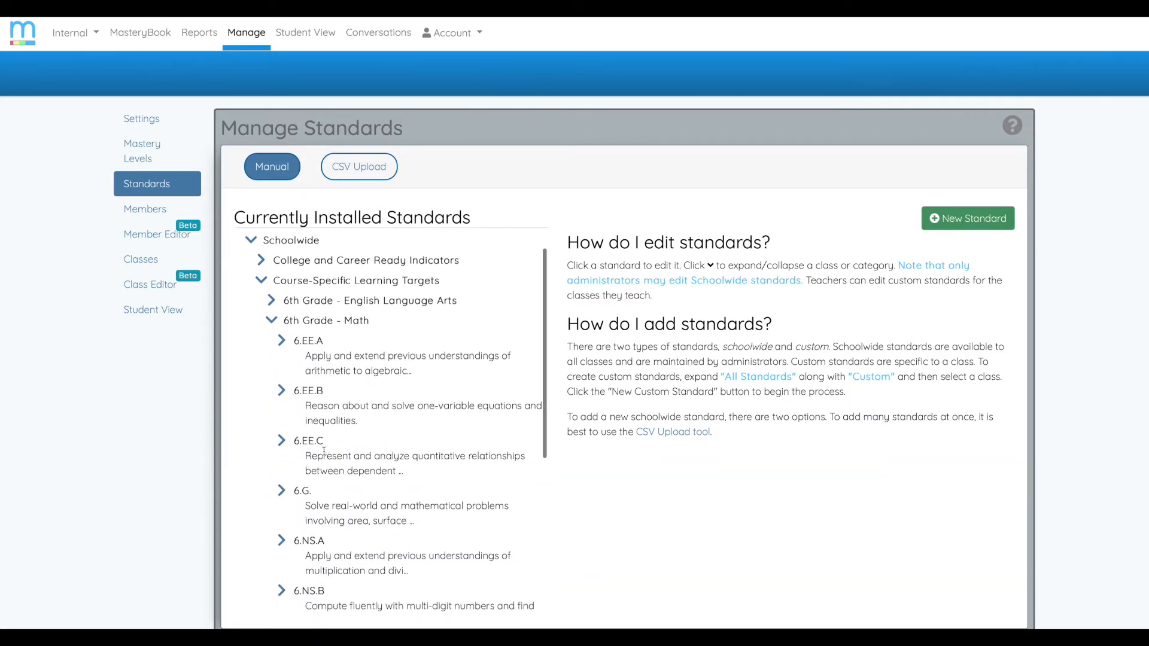
click(305, 487)
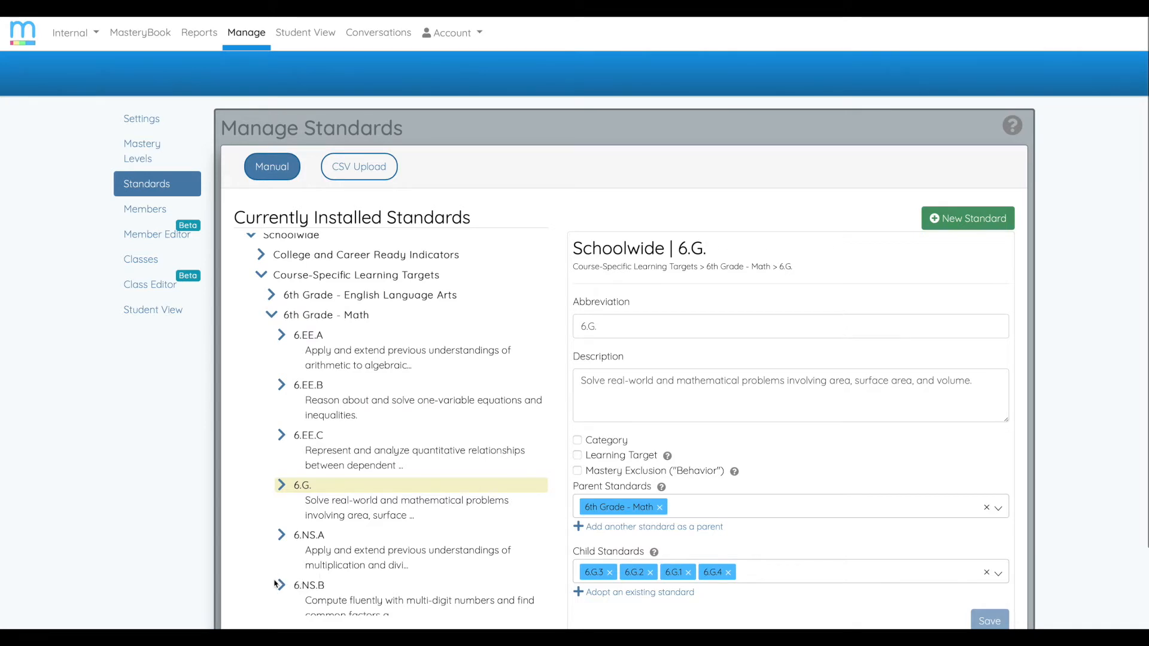
click(282, 490)
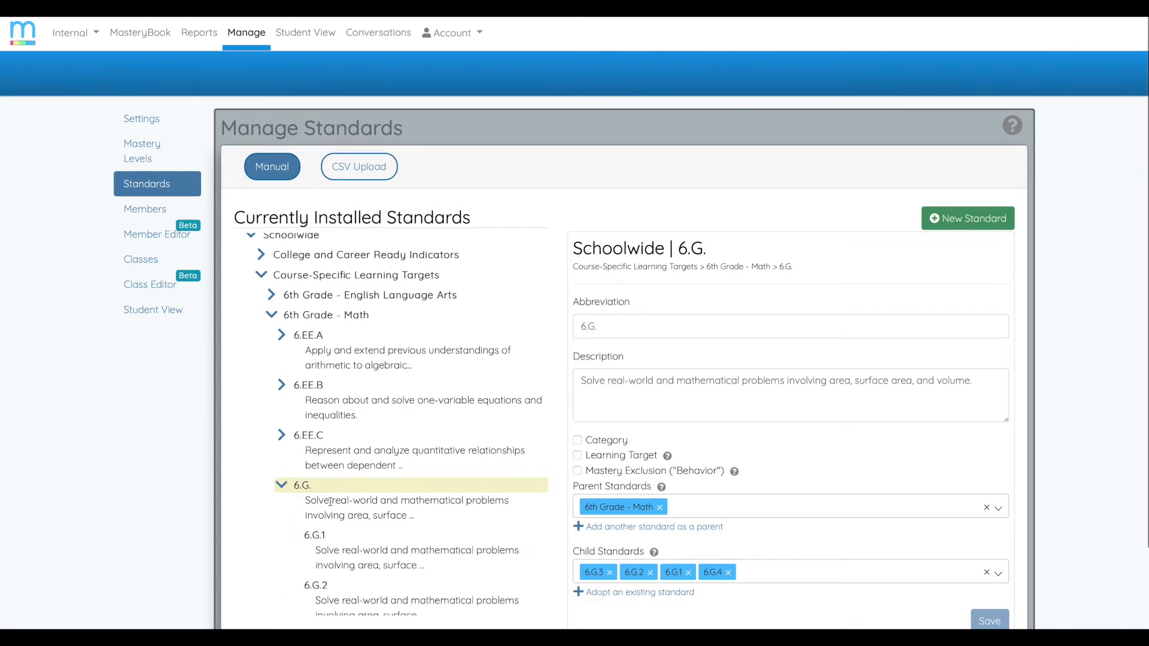
scroll(385, 455, down, 2)
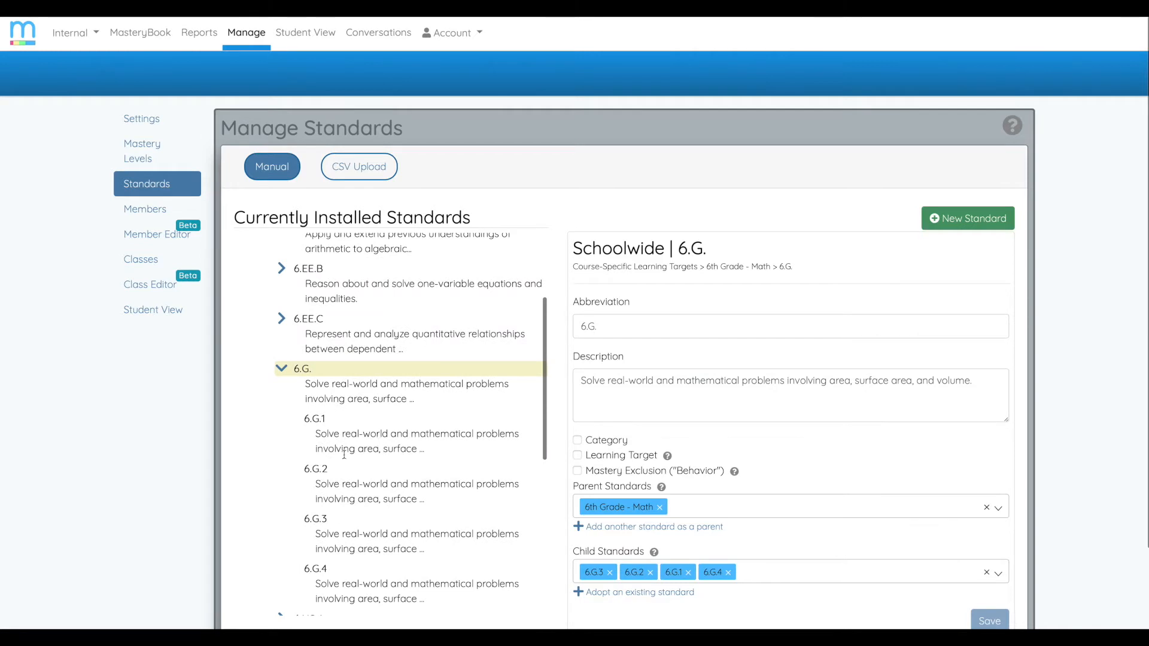
click(320, 428)
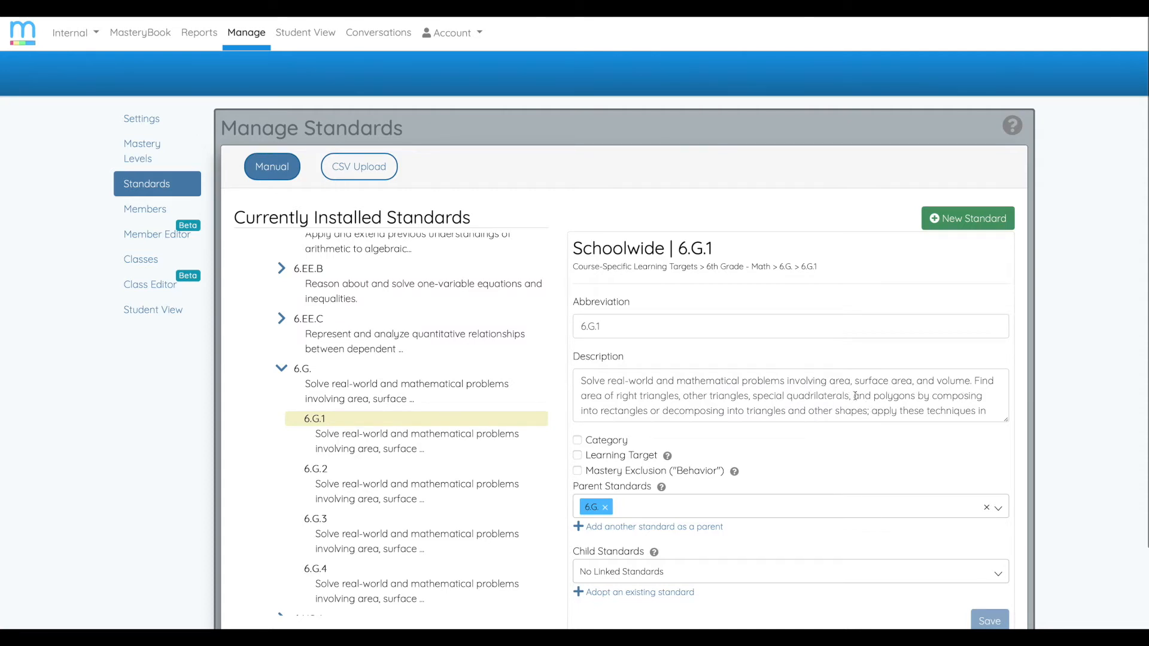
- Review the 6.G.1 description and copy its opening words "Solve real-world and mathematical problems involving area, surface area"
scroll(877, 399, down, 1)
scroll(878, 398, up, 1)
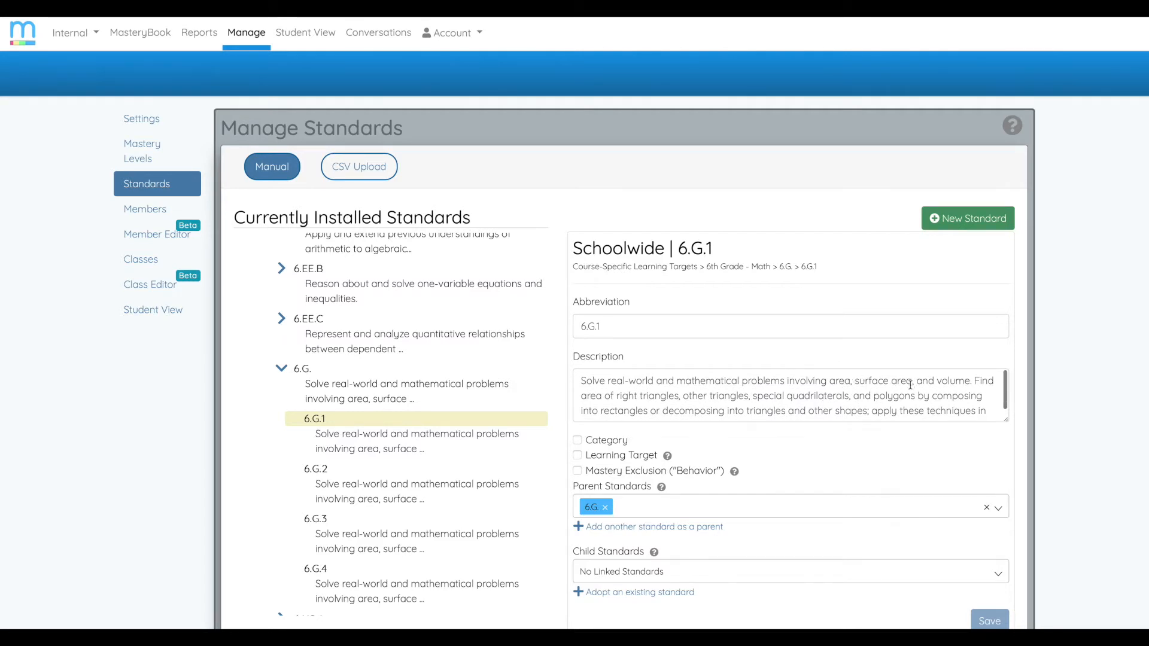
drag(581, 381, 912, 379)
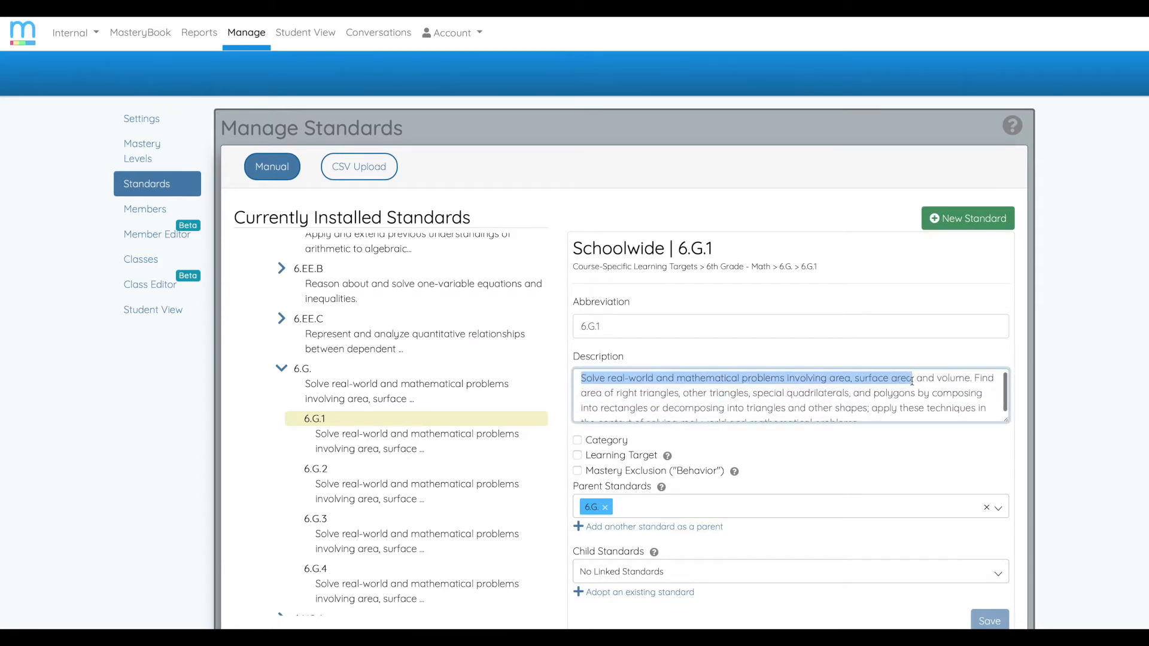
click(663, 354)
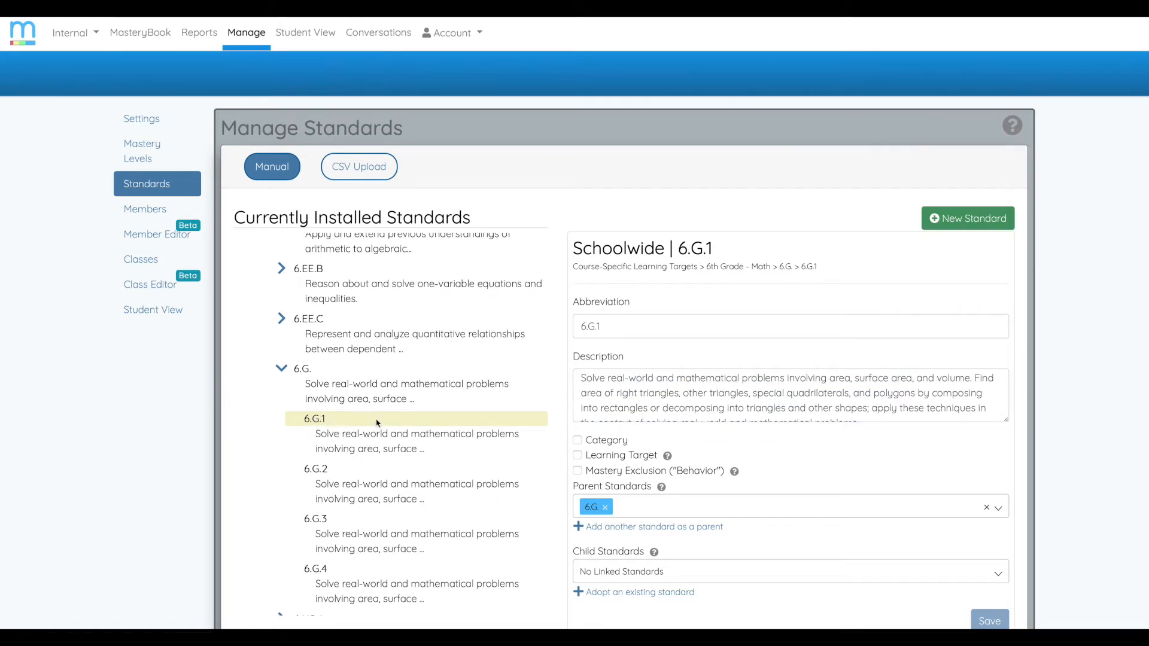
- Start a new schoolwide standard and give it the abbreviation 6.G.1.A
click(969, 222)
click(623, 386)
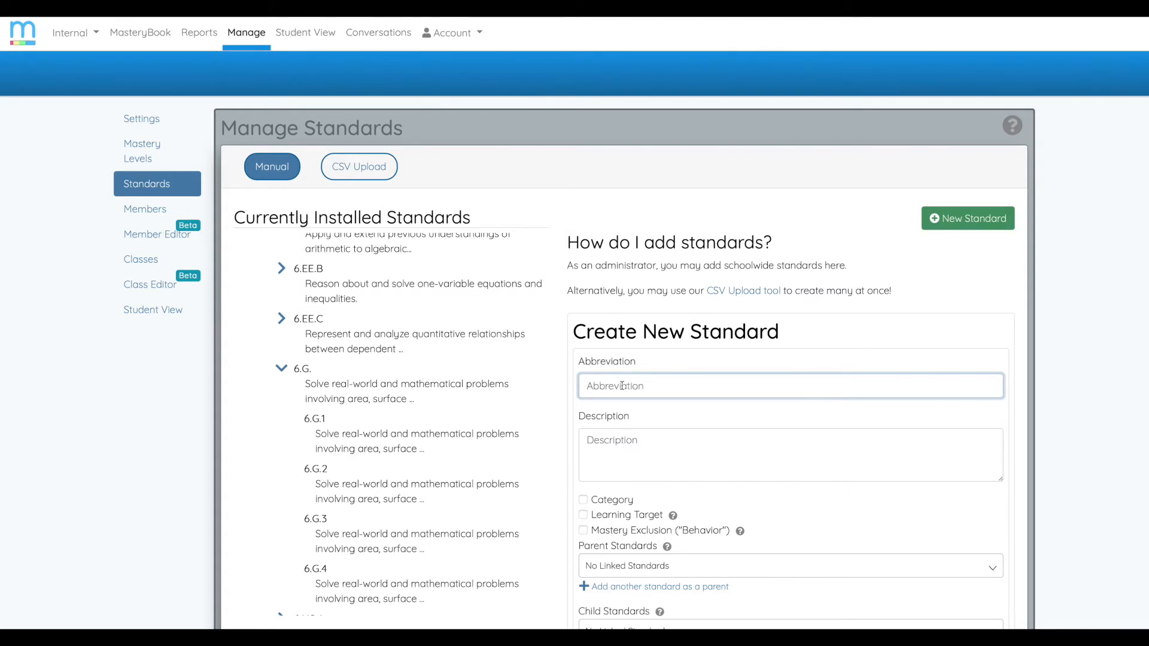
text(6.G.1)
scroll(368, 375, down, 1)
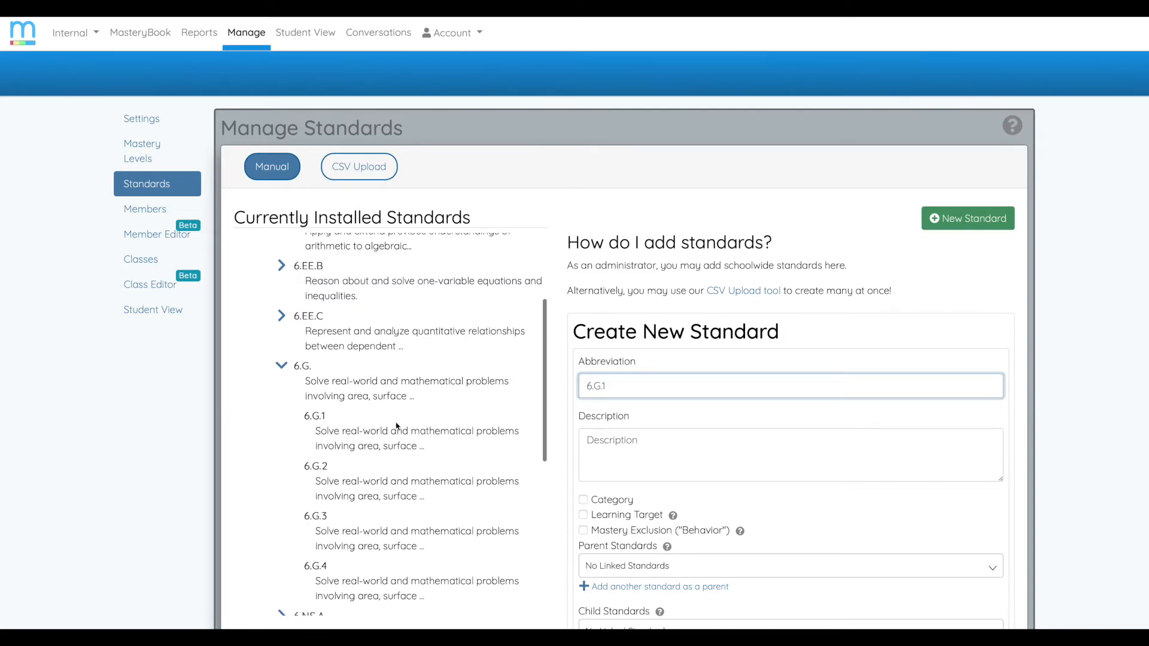
text(A)
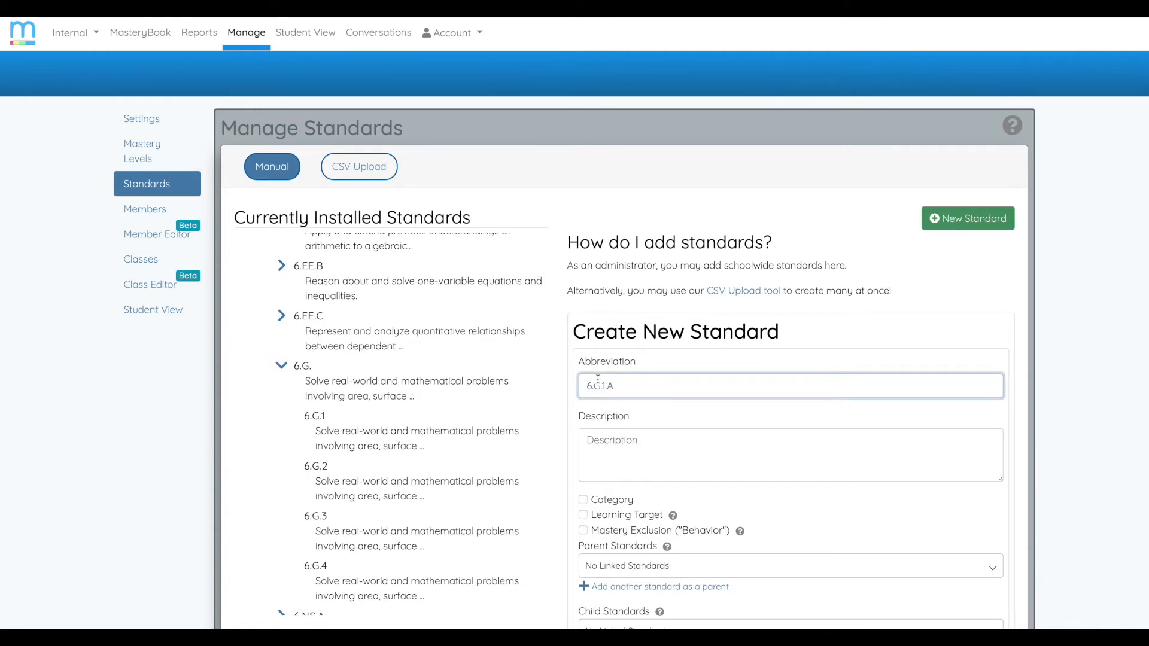
- Paste the copied text as the description and edit it to "Solve real-world and mathematical problems involving area and surface area."
scroll(599, 442, down, 1)
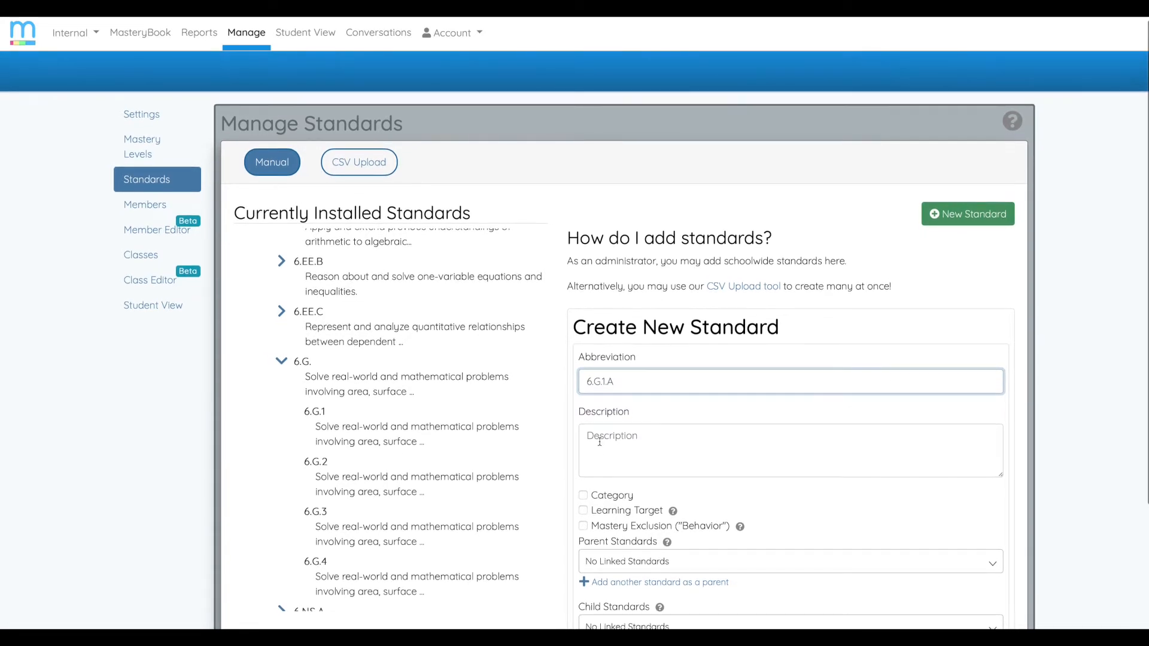
click(599, 442)
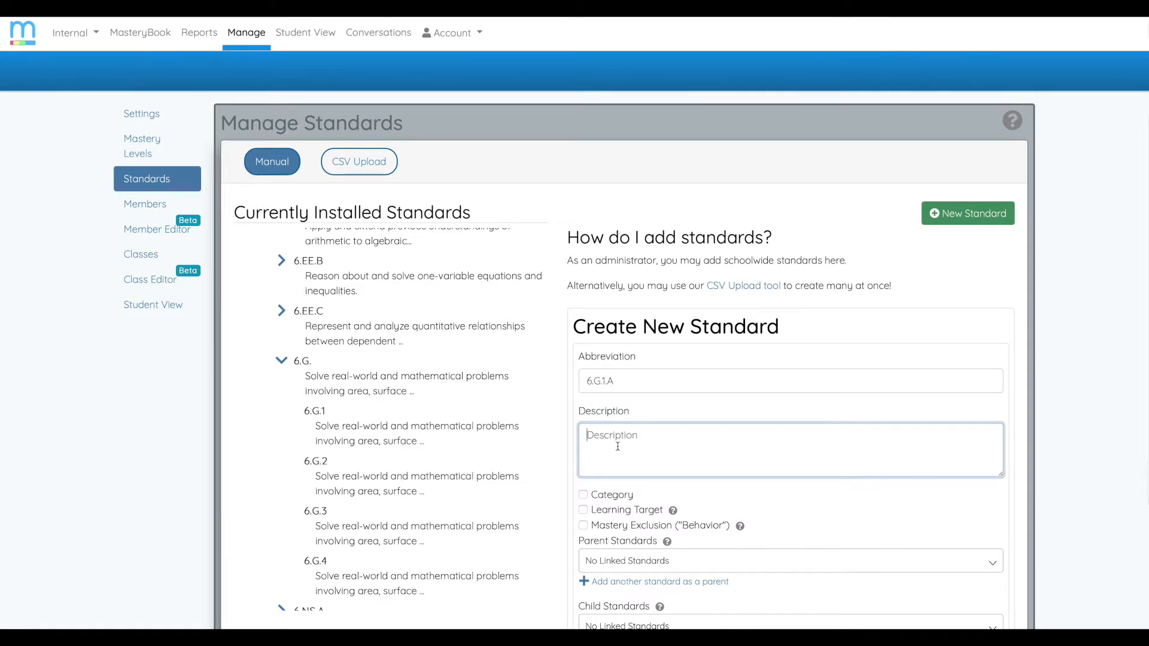
text(Solve real-world and mathematical problems involving area, surface area)
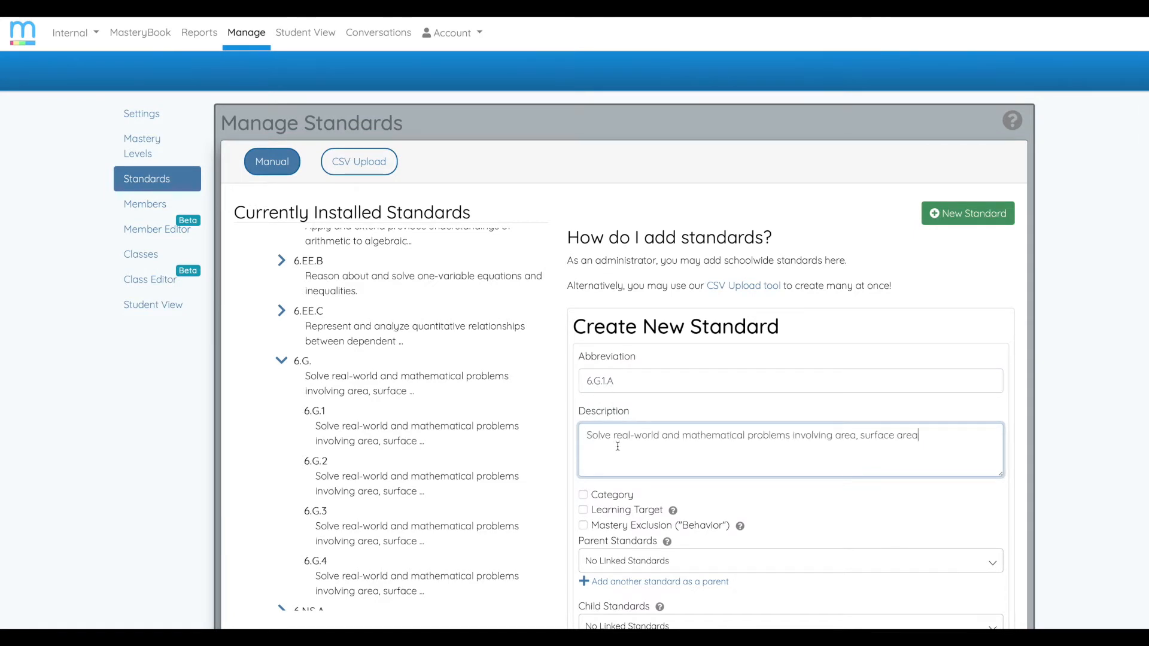
text(.)
click(862, 439)
key(BackSpace)
key(BackSpace)
text(and)
- Link 6.G.1 as the parent of the new standard 6.G.1.A and save it
scroll(883, 506, down, 2)
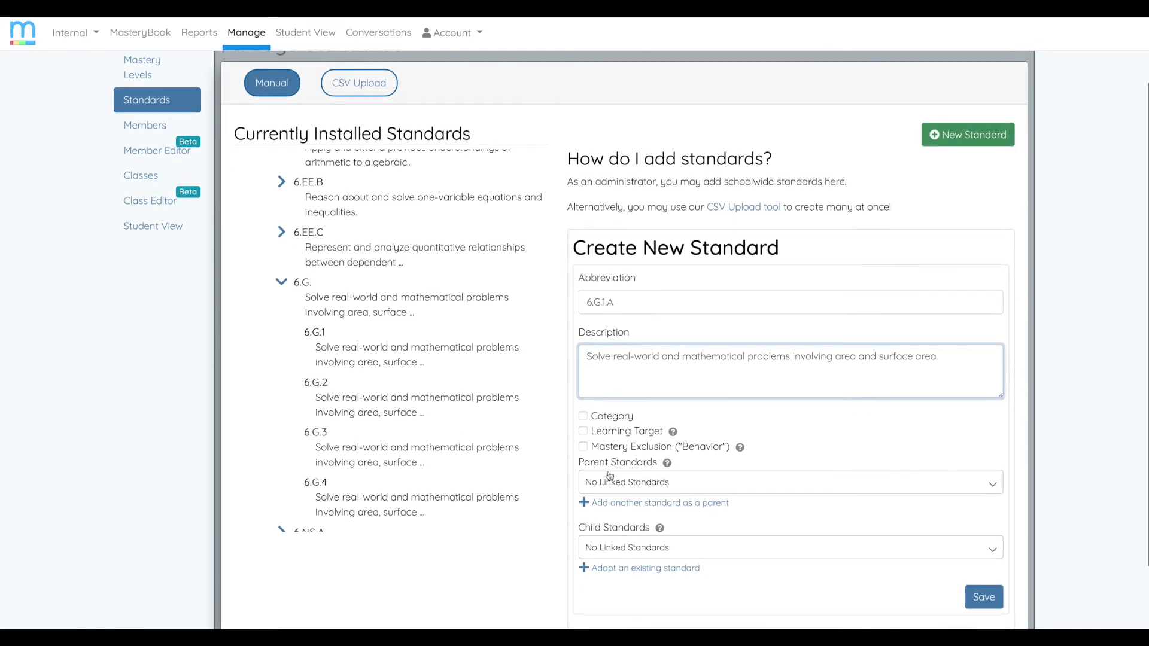
click(661, 508)
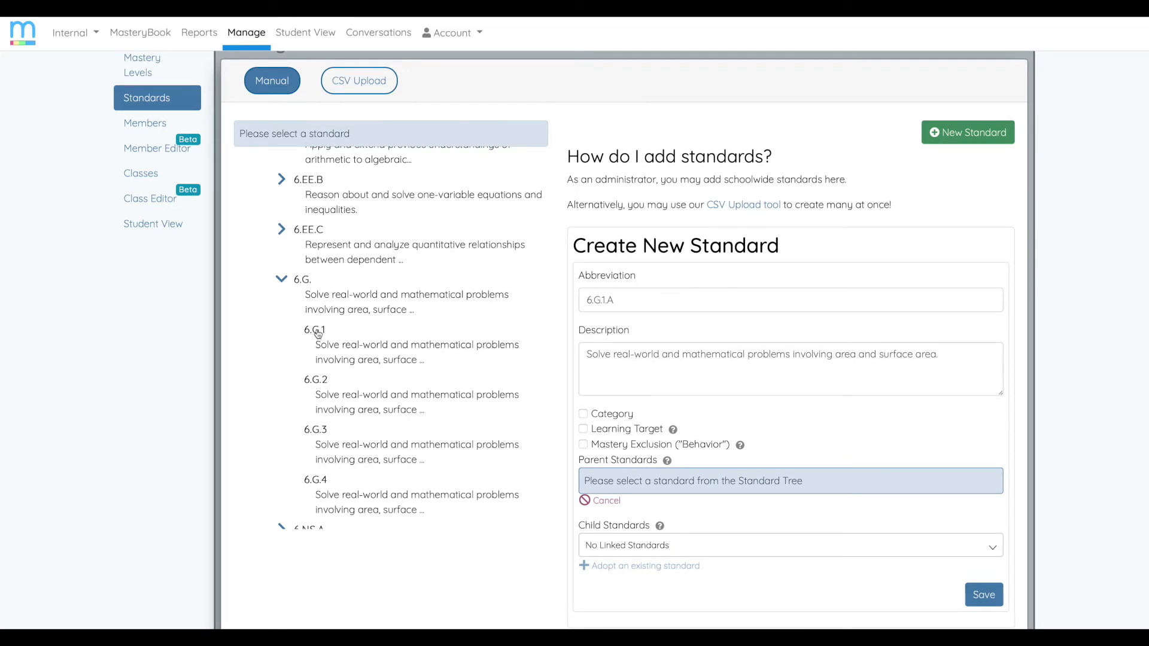
scroll(316, 334, up, 1)
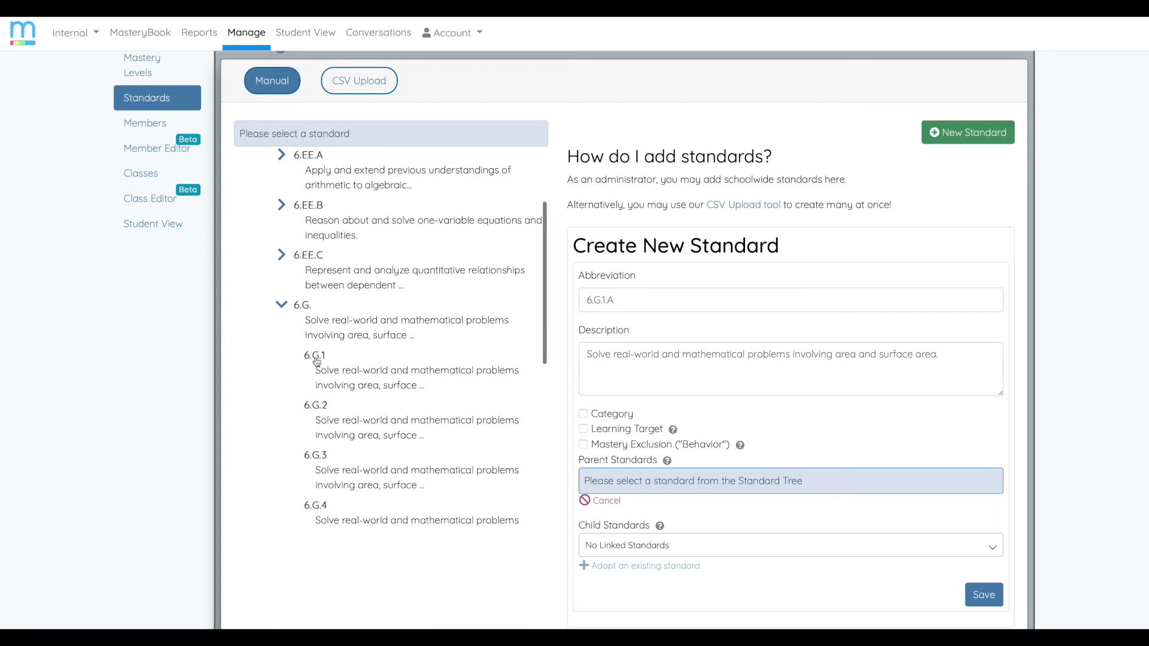
click(317, 359)
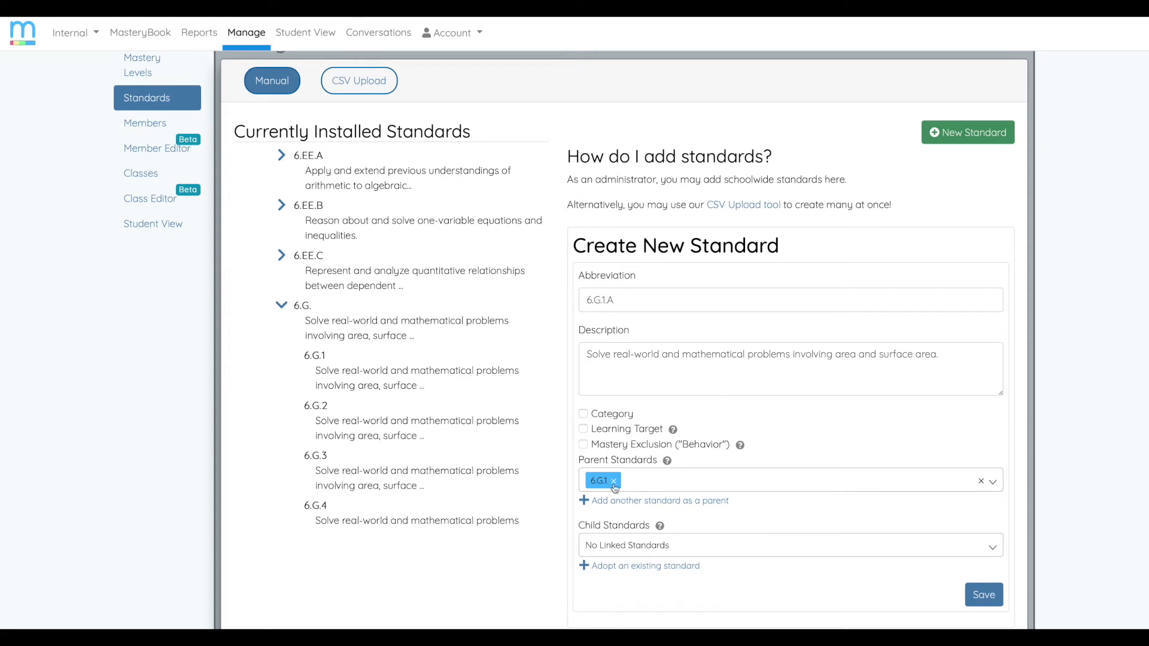
click(983, 596)
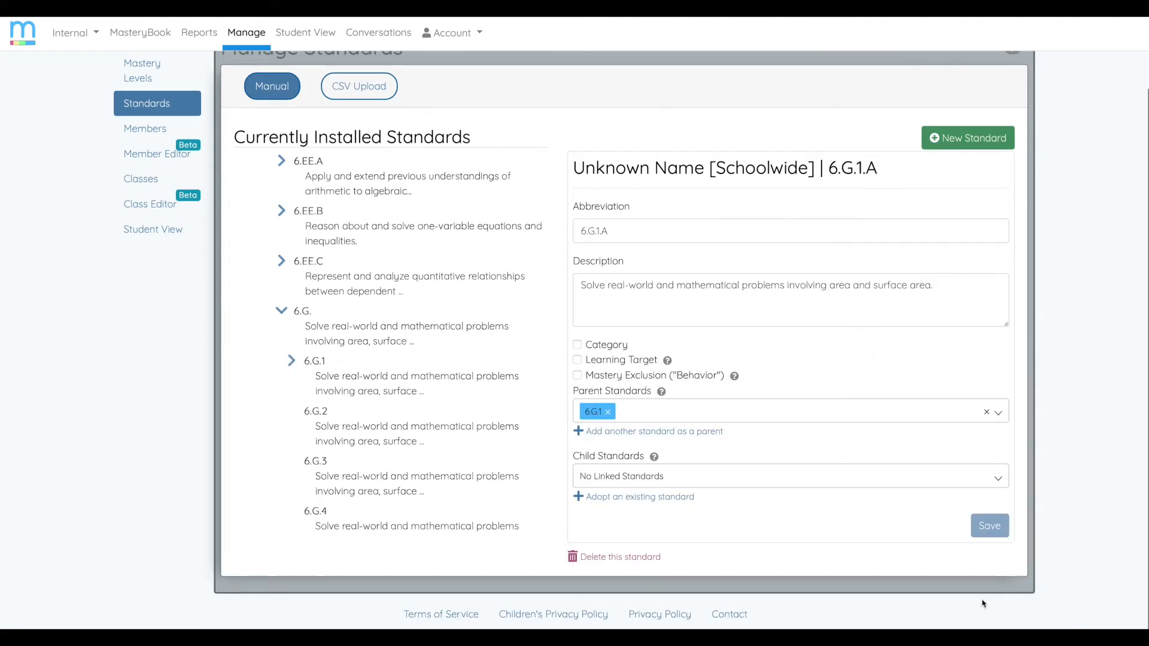
- Expand and reopen standard 6.G.1, and copy the first sentence of its description, through "volume."
click(292, 362)
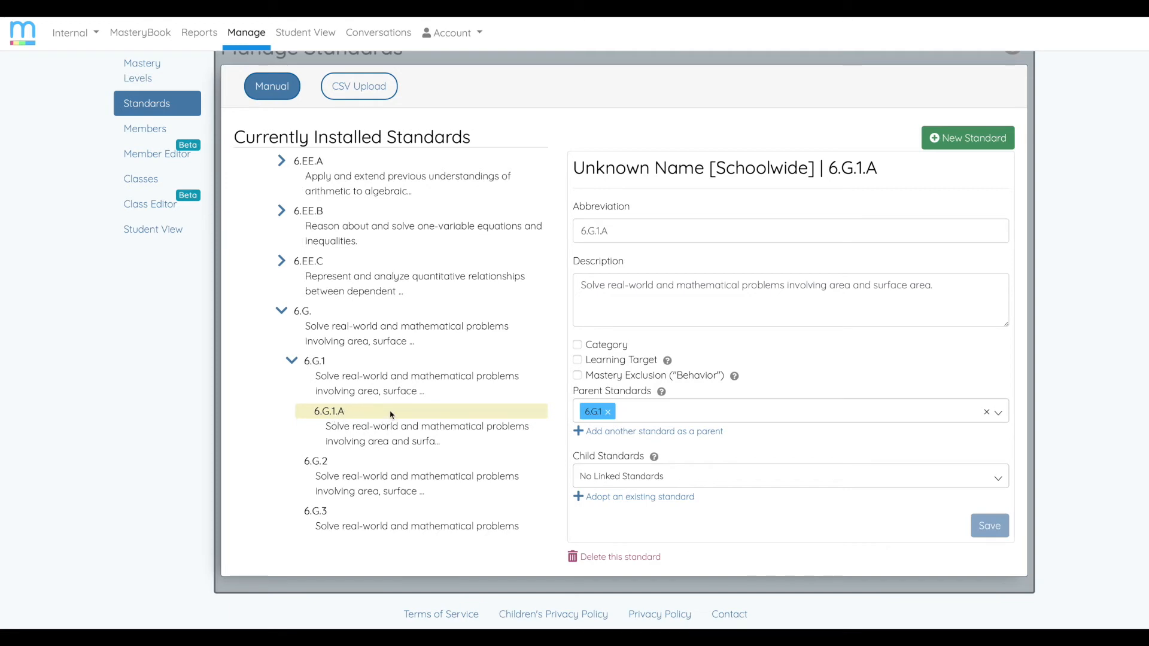
scroll(392, 417, up, 1)
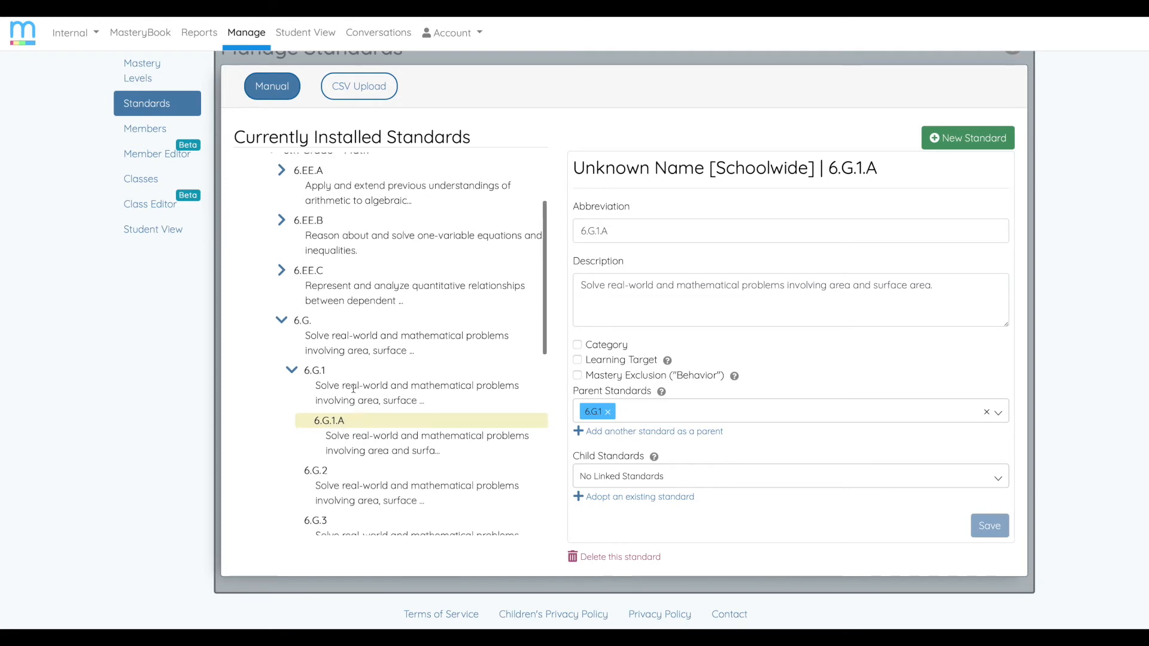
click(321, 373)
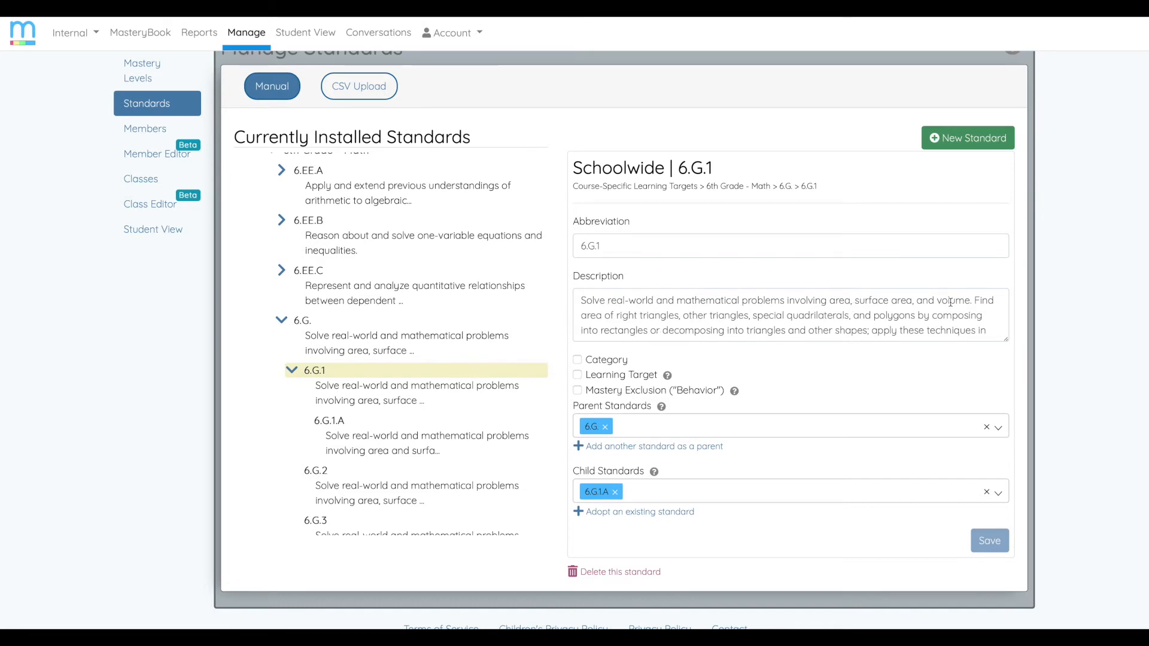
drag(974, 301, 562, 302)
key(ctrl+c)
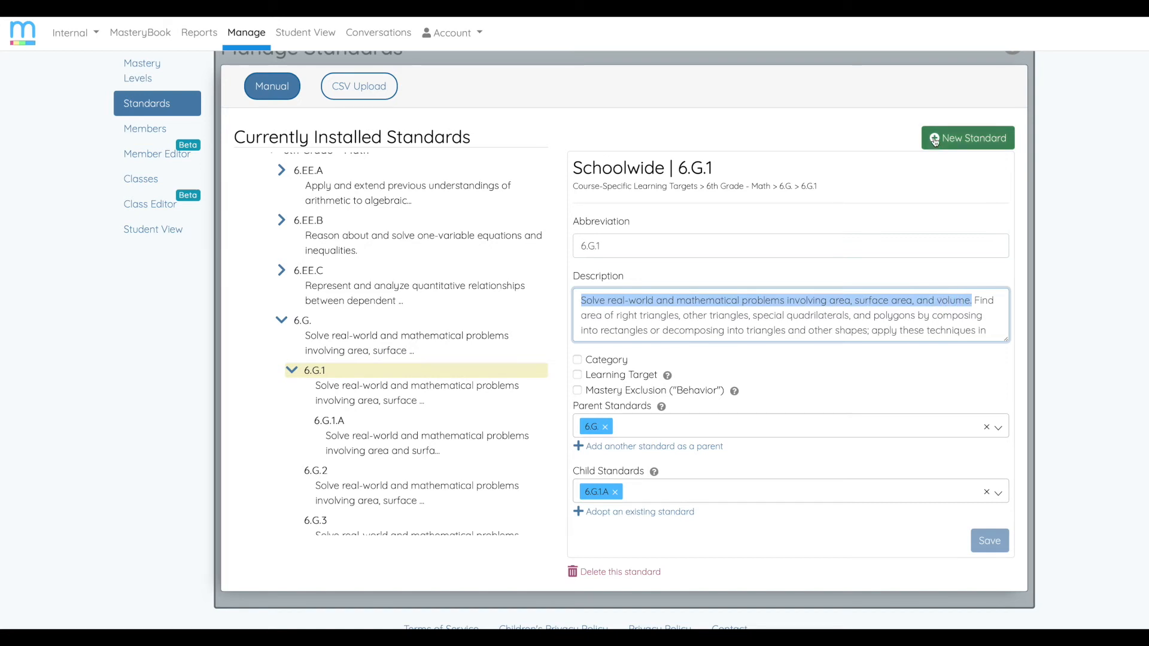
- Start another new schoolwide standard and give it the abbreviation 6.G.1.B
click(964, 139)
click(663, 304)
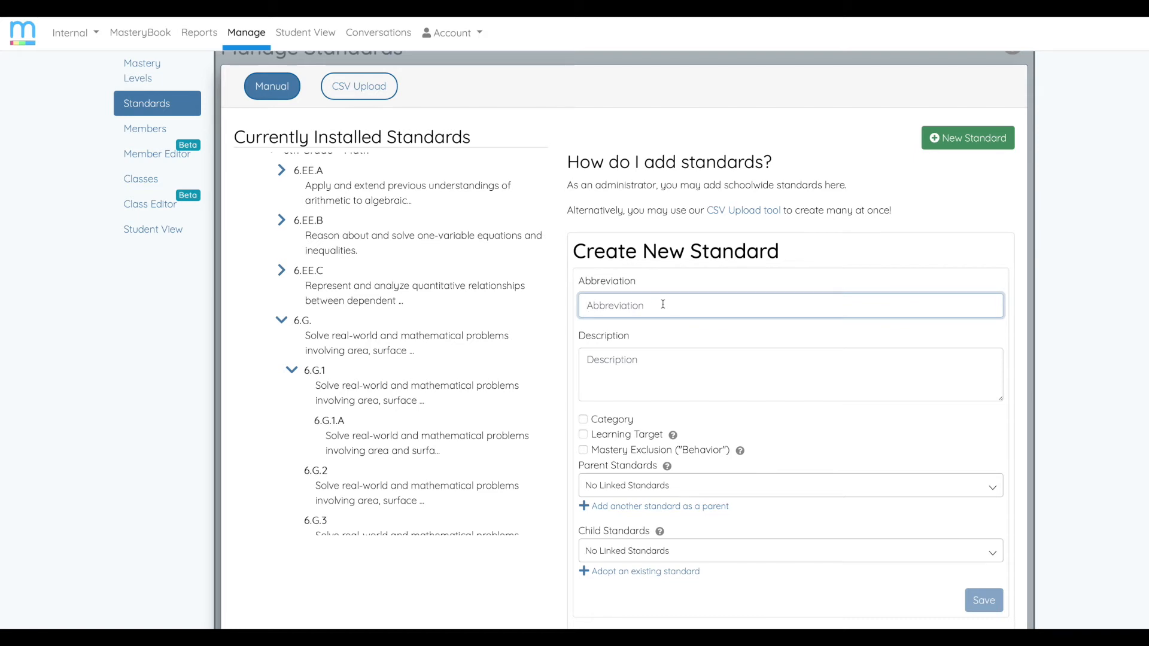
text(6.G.)
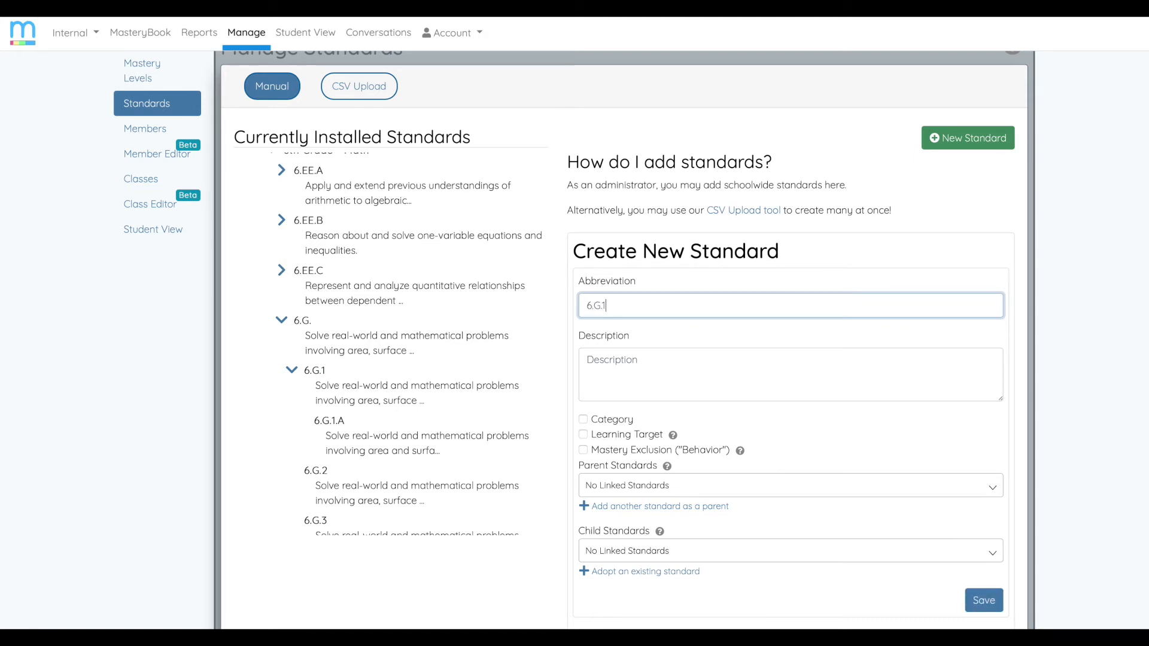
text(1.B)
- Paste the copied sentence as the description and shorten it to "Solve real-world and mathematical problems involving volume."
click(677, 363)
key(ctrl+v)
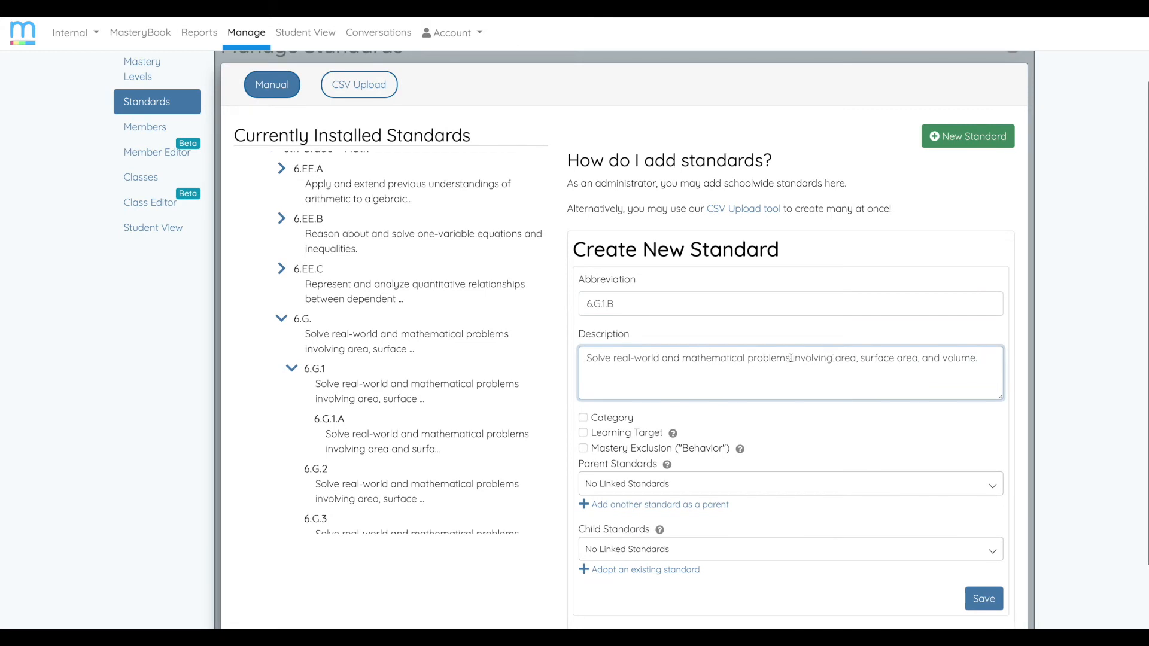
drag(835, 358, 944, 363)
key(BackSpace)
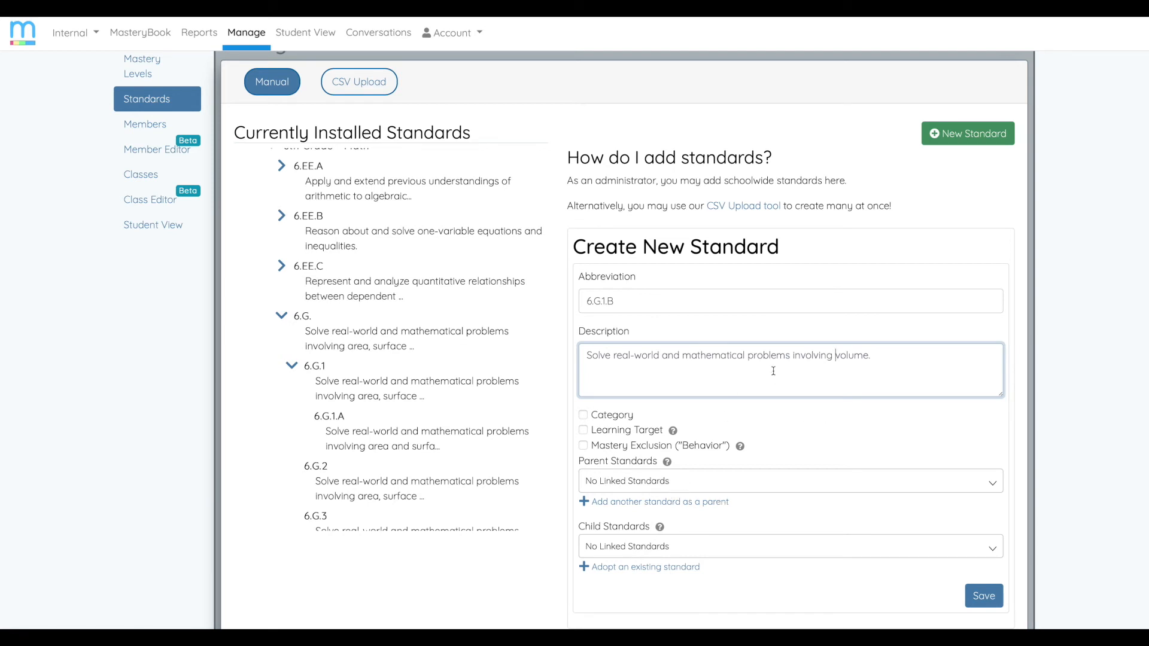
- Link 6.G.1 as the parent of the new standard 6.G.1.B and save it
click(621, 506)
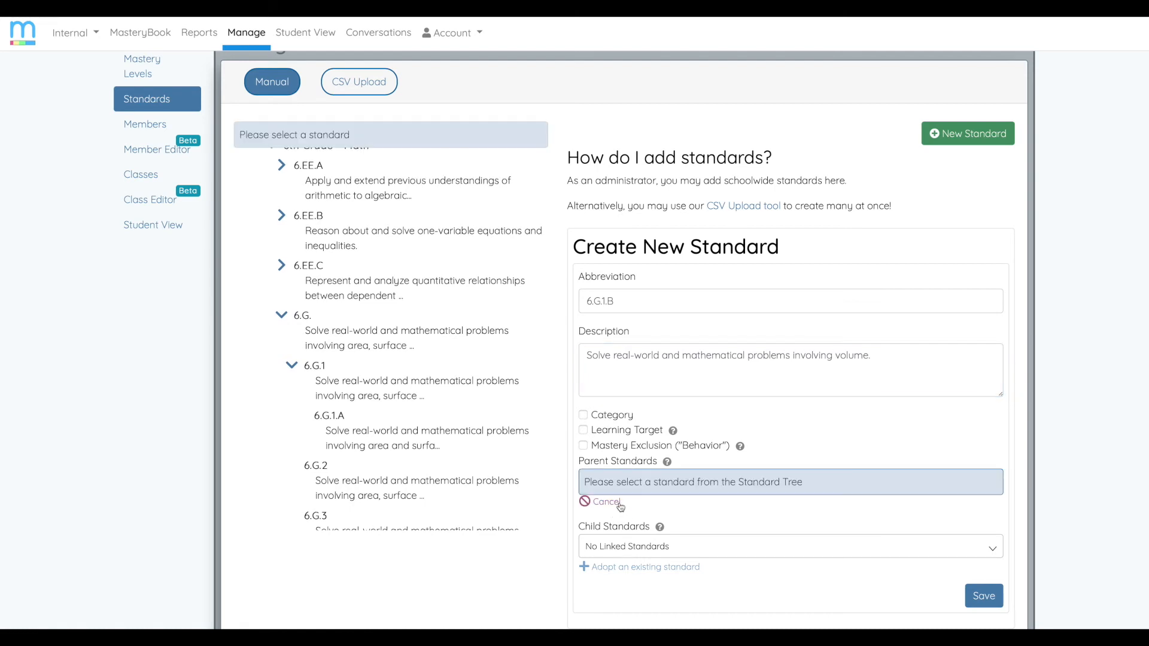
click(319, 369)
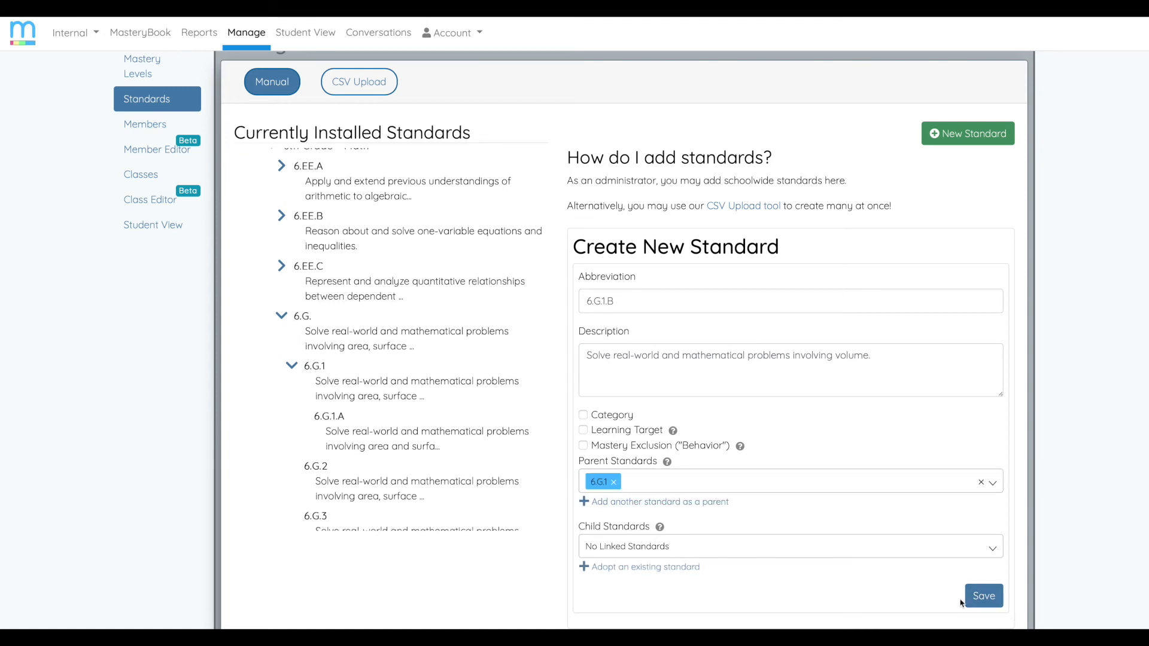
click(982, 597)
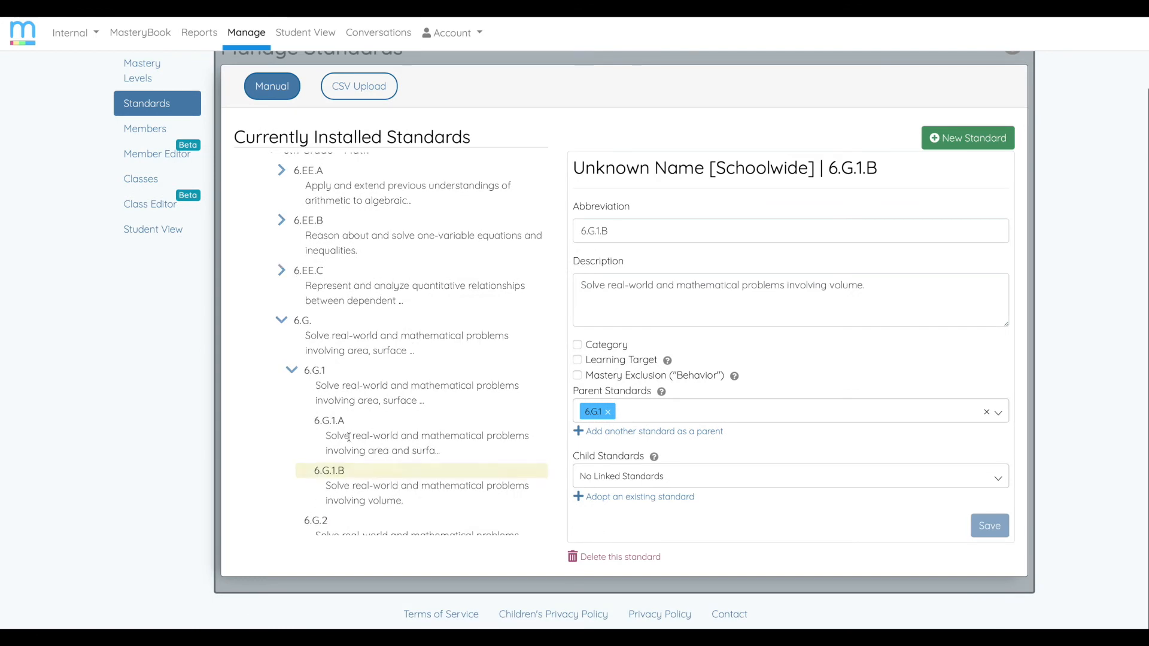
- Move standard 6.G.1.B under 6.G.2 in the standards tree
scroll(344, 474, down, 1)
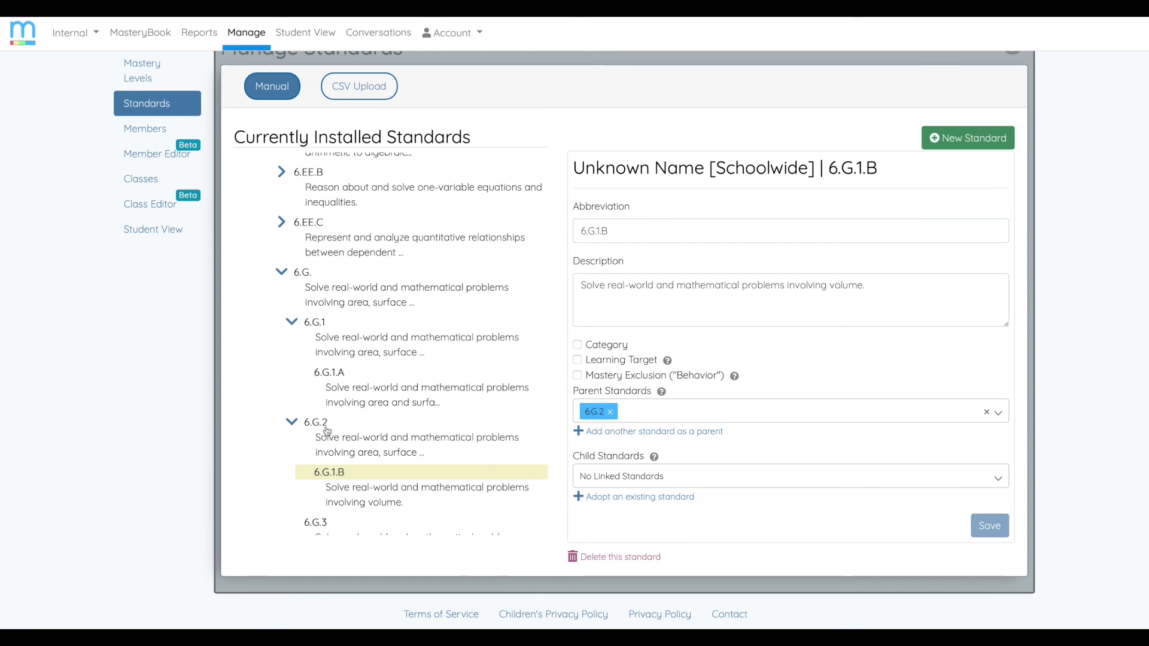
scroll(326, 434, up, 1)
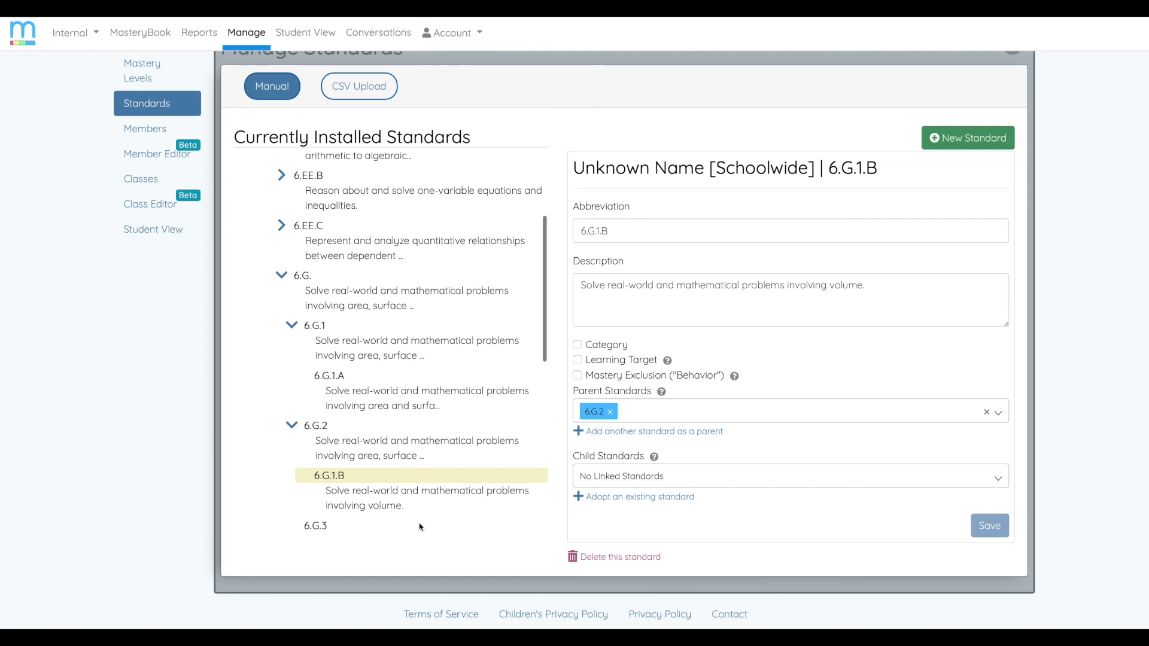
- Remove 6.G.2 as the parent of standard 6.G.1.B and choose 6.G.1 as its parent instead
click(611, 413)
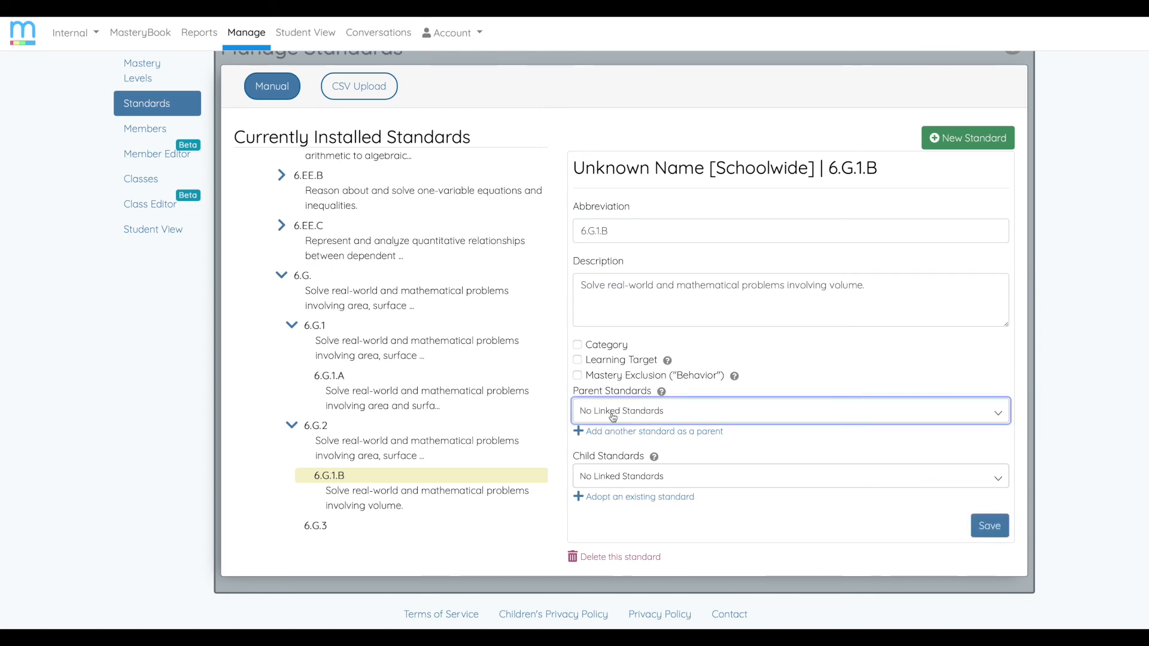
click(622, 433)
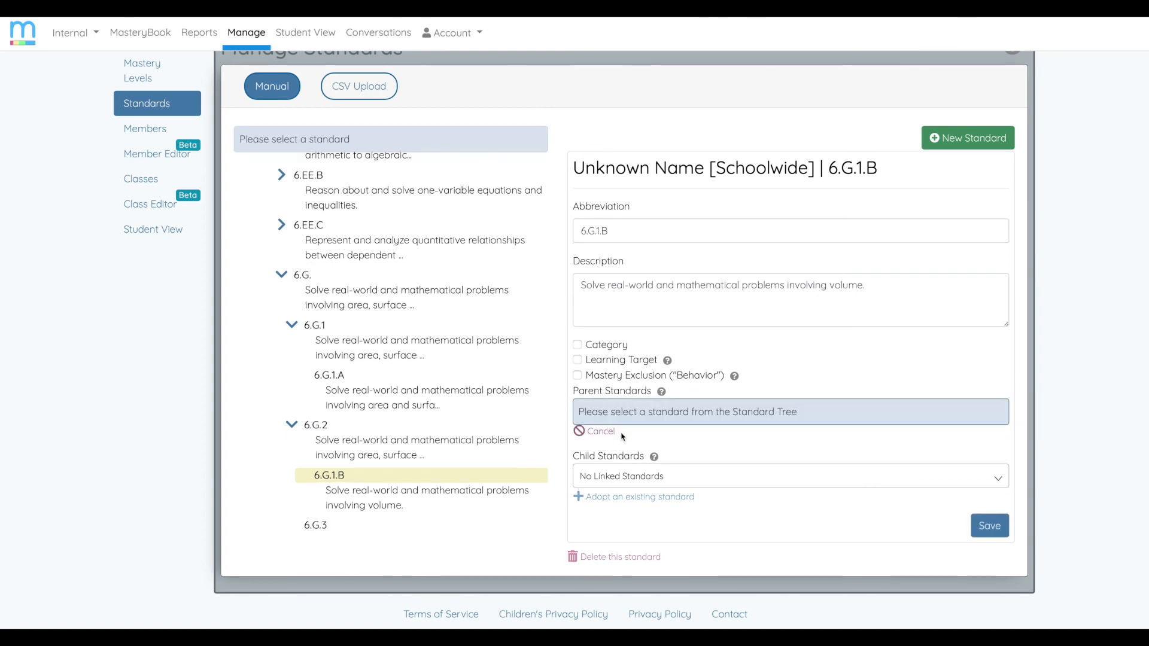
click(318, 328)
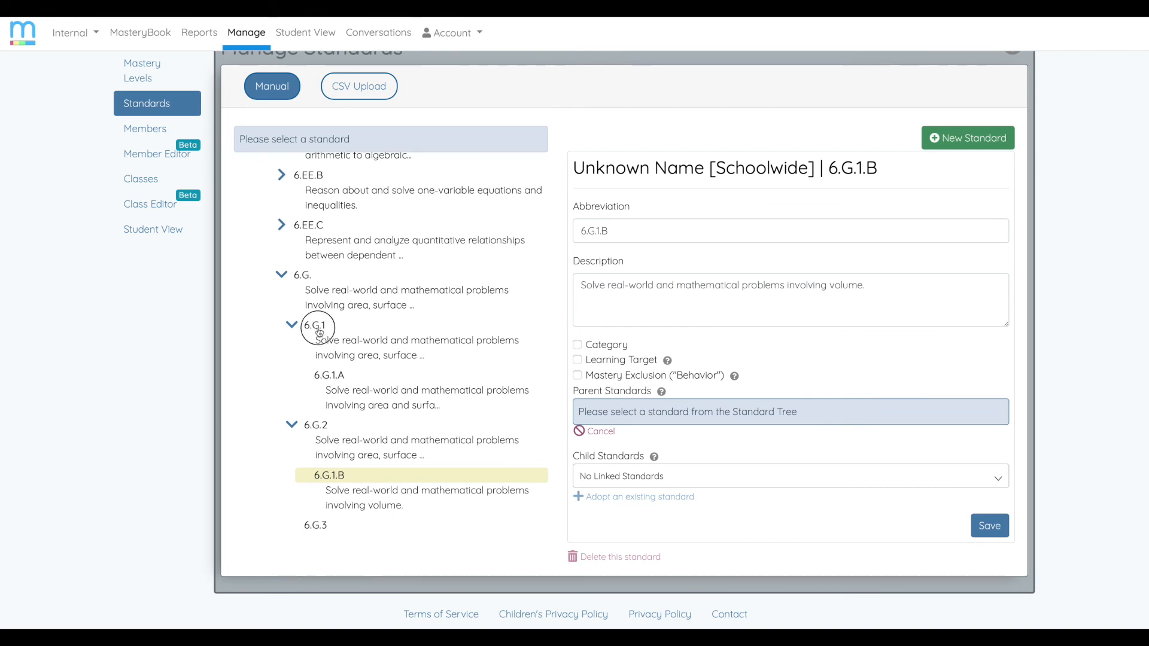